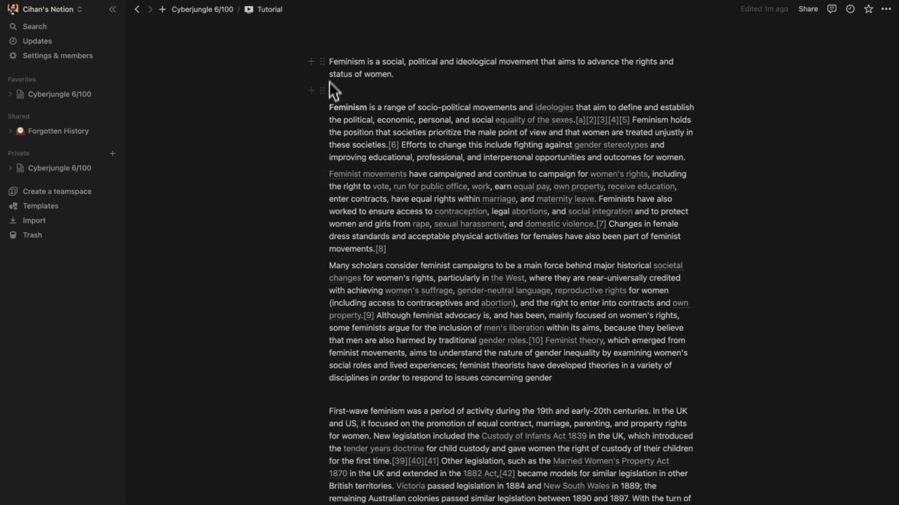
# Select the whole Feminism text and have AI outline it under Feminism and First-wave Feminism headings.
pyautogui.moveTo(330, 83); pyautogui.dragTo(389, 182)
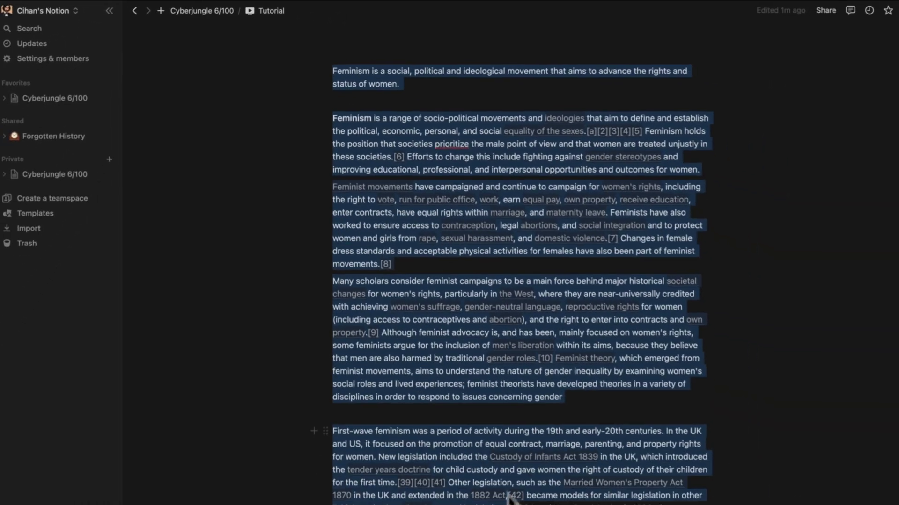
pyautogui.scroll(-10, 512, 262)
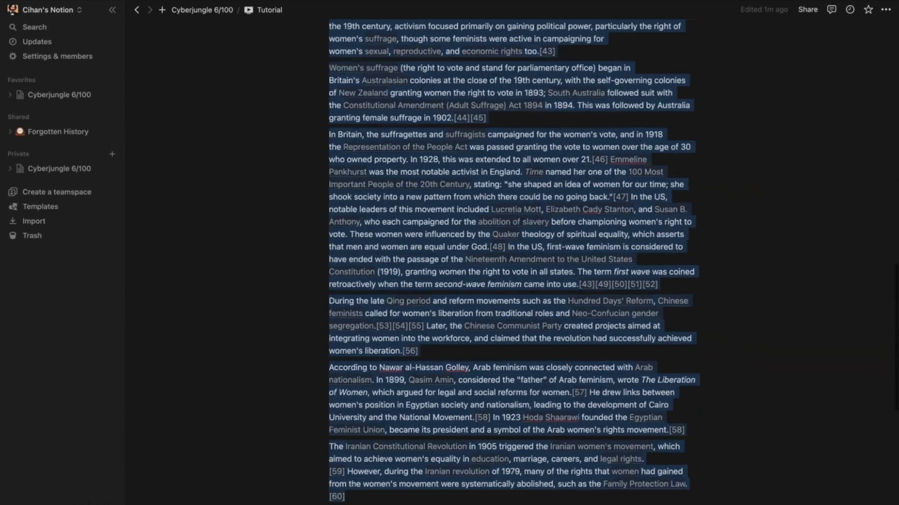
pyautogui.scroll(-5, 466, 361)
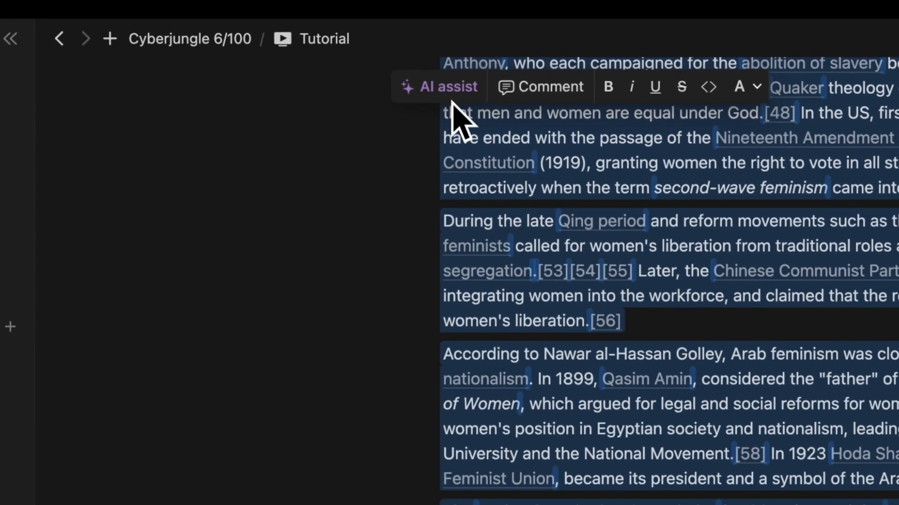
pyautogui.click(451, 96)
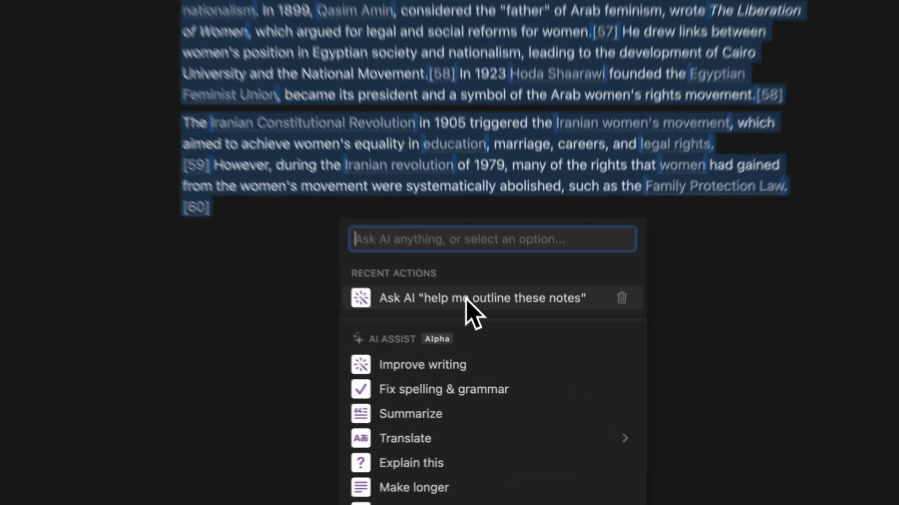
pyautogui.click(496, 352)
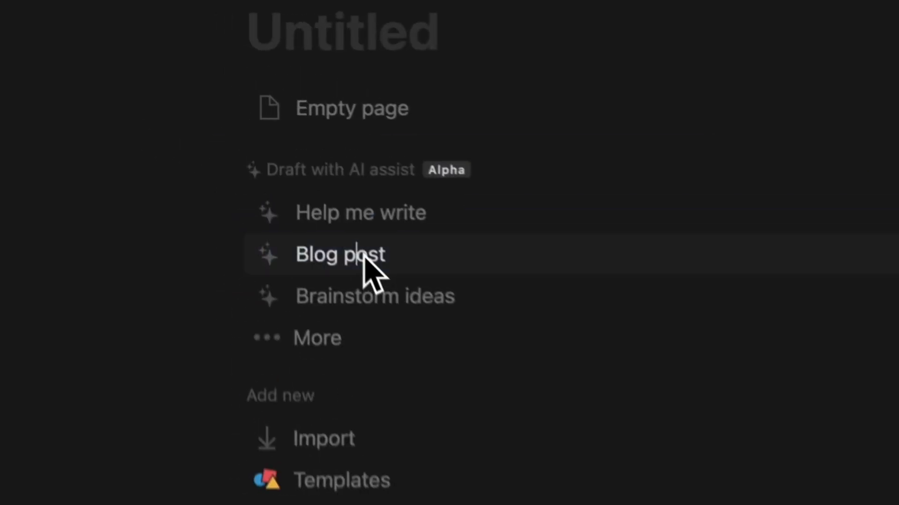
# Generate a 1000-word blog post on 10 reasons to have a dog, then begin a ChatGPT productivity video-ideas brainstorm.
pyautogui.click(279, 149)
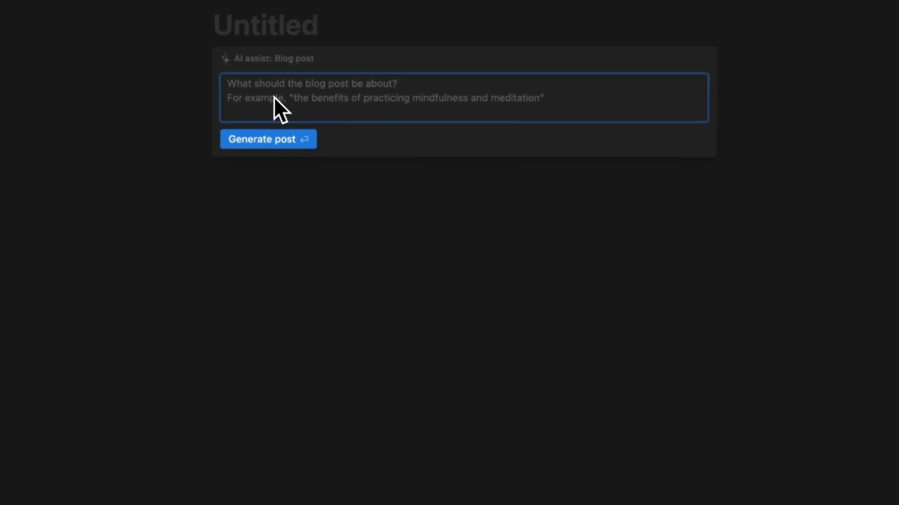
pyautogui.write('10 reasons to have a')
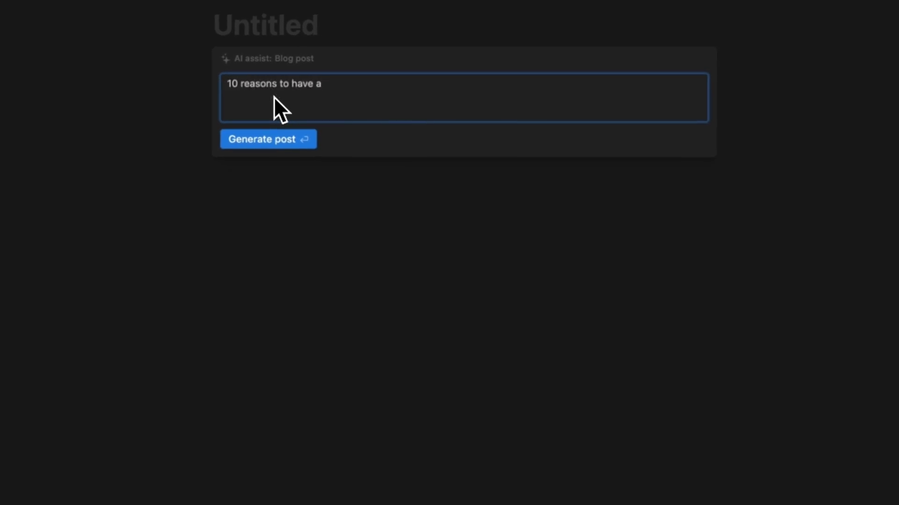
pyautogui.write(' dog, make the blog 100')
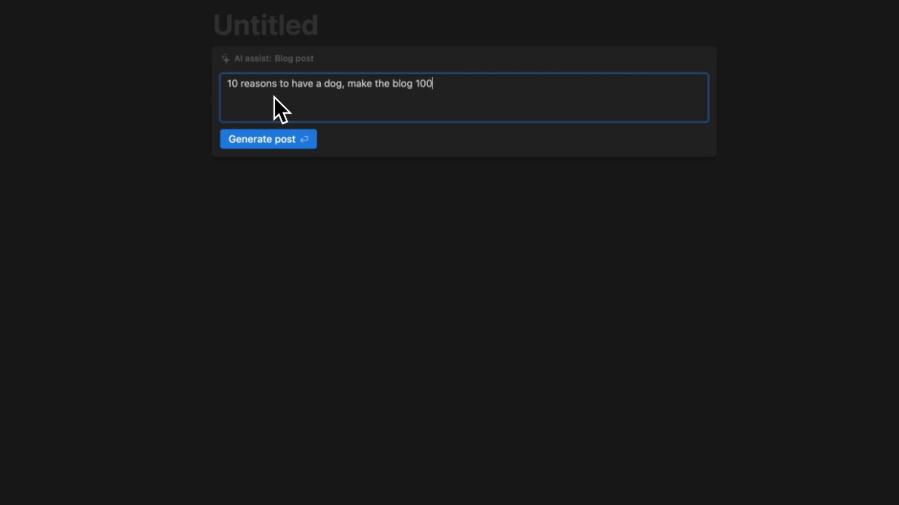
pyautogui.write('0 words')
pyautogui.click(273, 145)
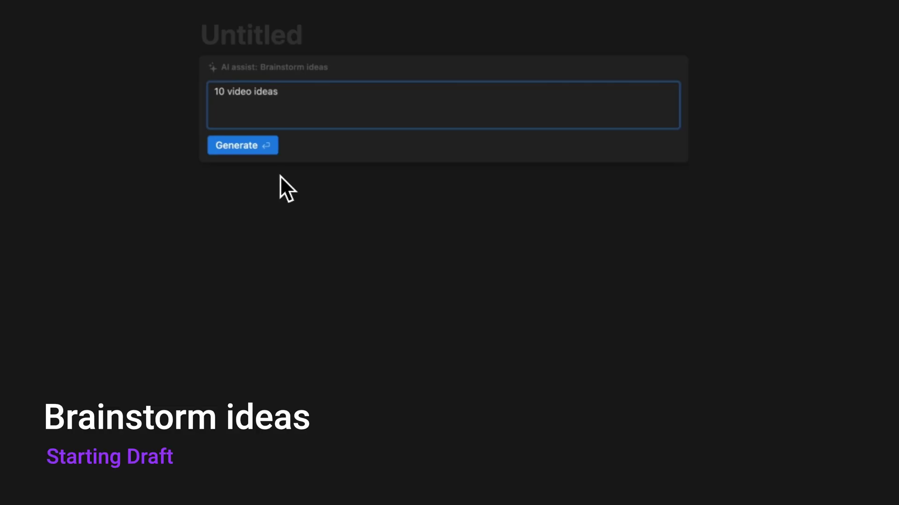
pyautogui.write('for productivity by using ChatGPT')
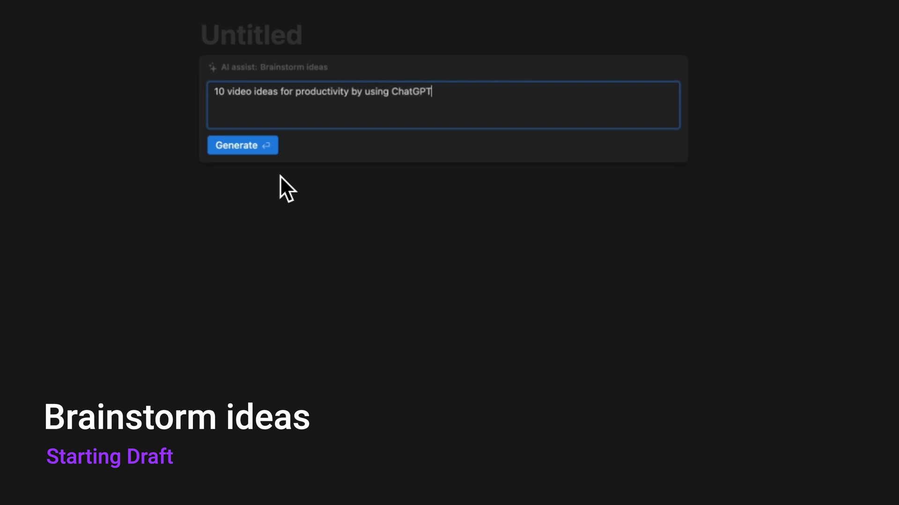
# Generate the productivity video ideas, then submit the dog poem prompt asking for 25 lines.
pyautogui.click(261, 151)
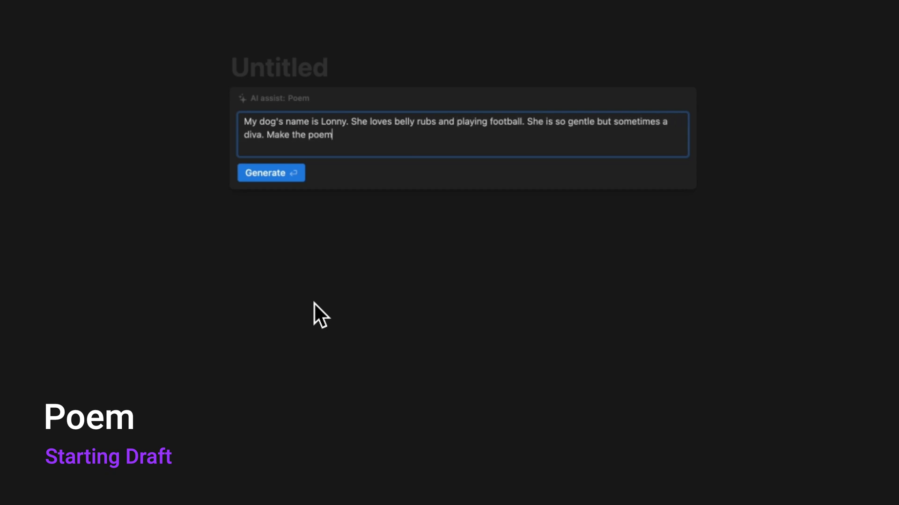
pyautogui.write('25 lines')
pyautogui.press('Return')
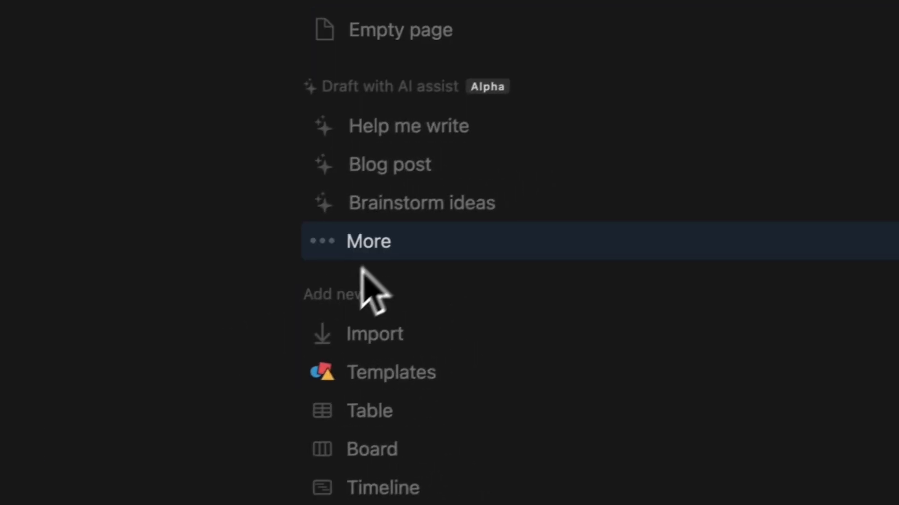
# Generate and keep an AI pros and cons list on making short form videos versus long form.
pyautogui.click(365, 255)
pyautogui.click(397, 255)
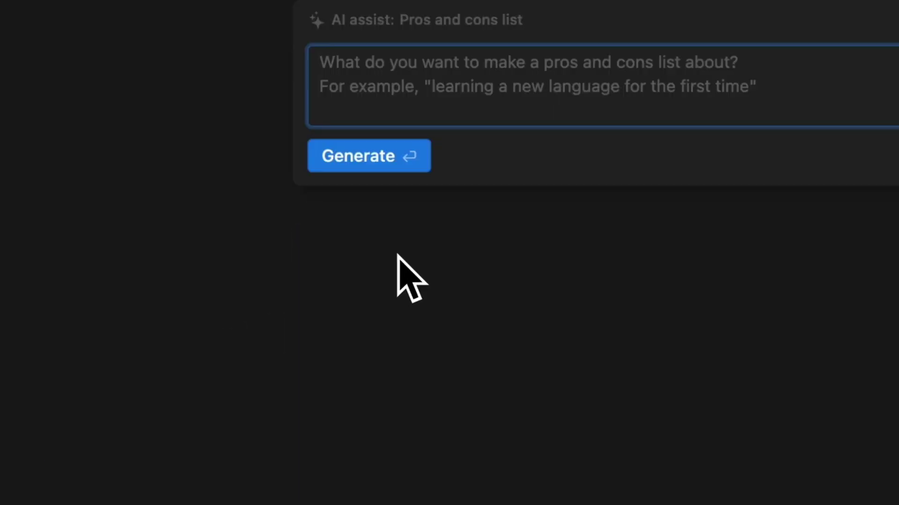
pyautogui.write('maki')
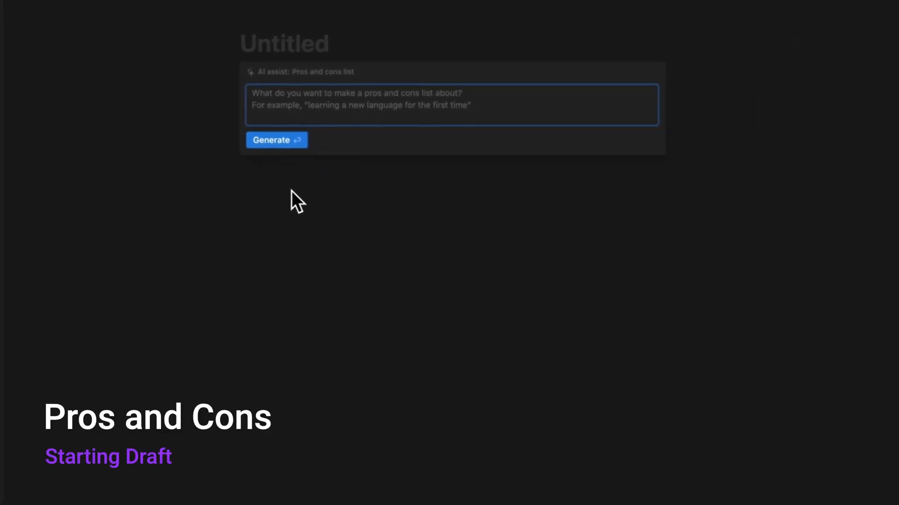
pyautogui.write('ng short f')
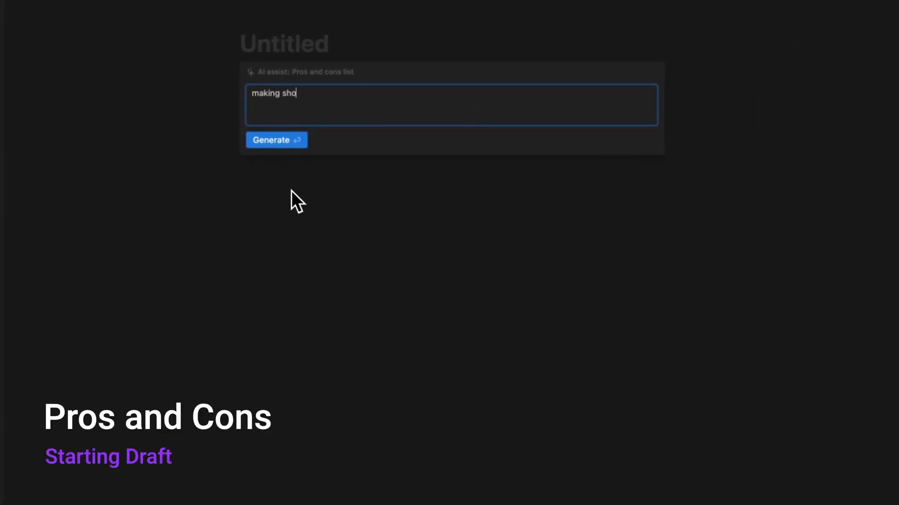
pyautogui.write('orm videos or focusing o')
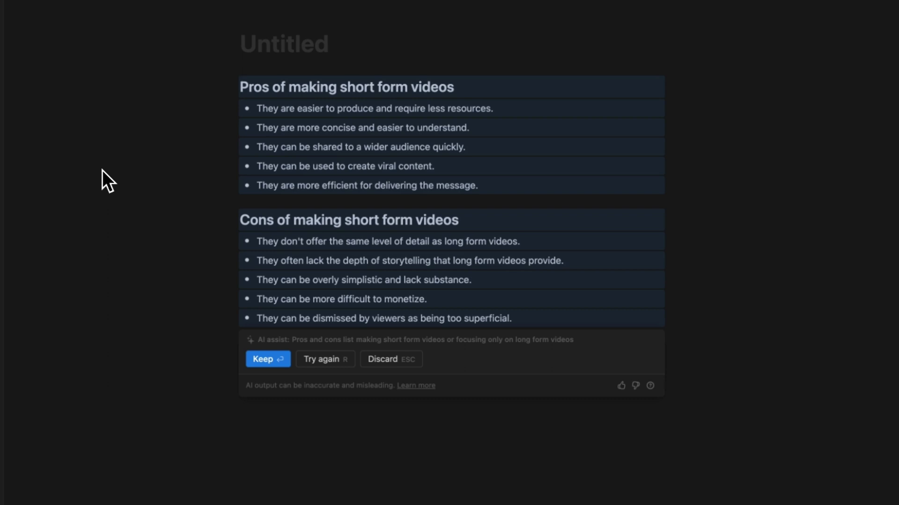
pyautogui.click(259, 362)
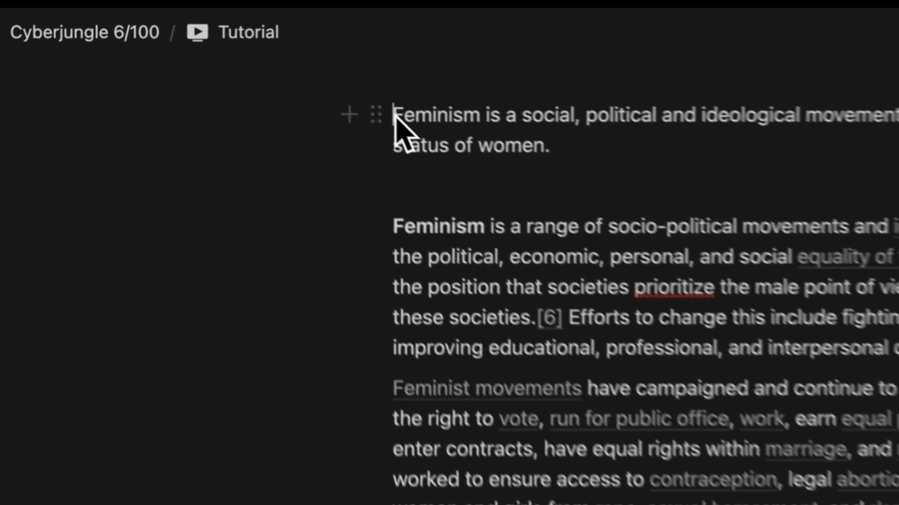
# Select all blocks on the Feminism page and start an AI prompt to find a historical quote.
pyautogui.hotkey('ctrl', 'a')
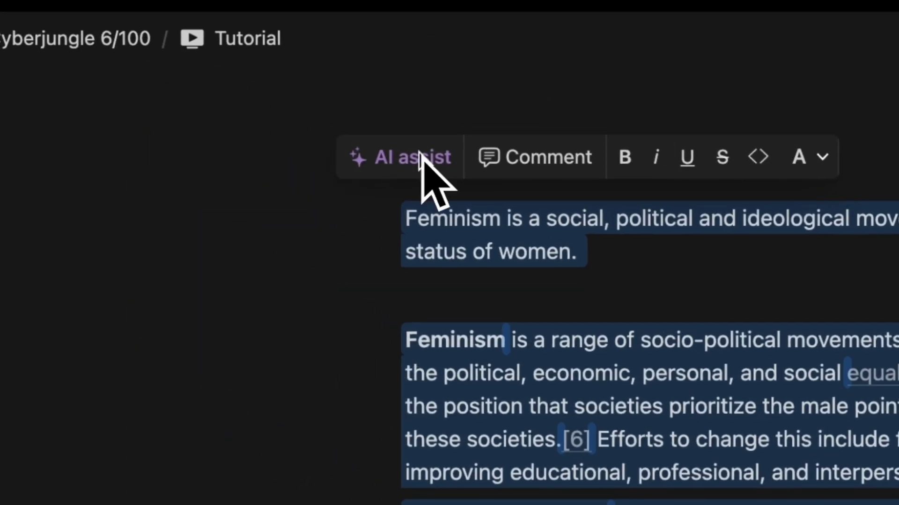
pyautogui.click(412, 157)
pyautogui.write('find a ')
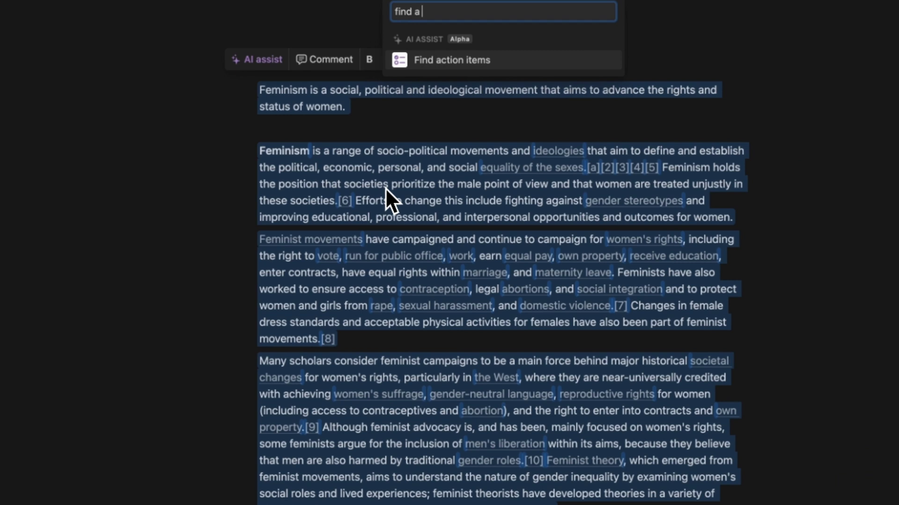
pyautogui.write('hist')
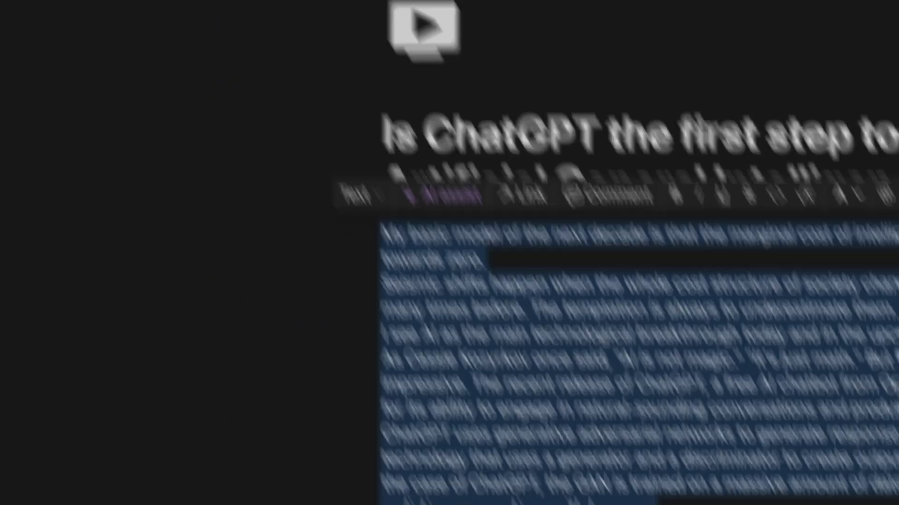
# Run AI Fix spelling & grammar on the selected ChatGPT article text.
pyautogui.click(449, 209)
pyautogui.click(456, 290)
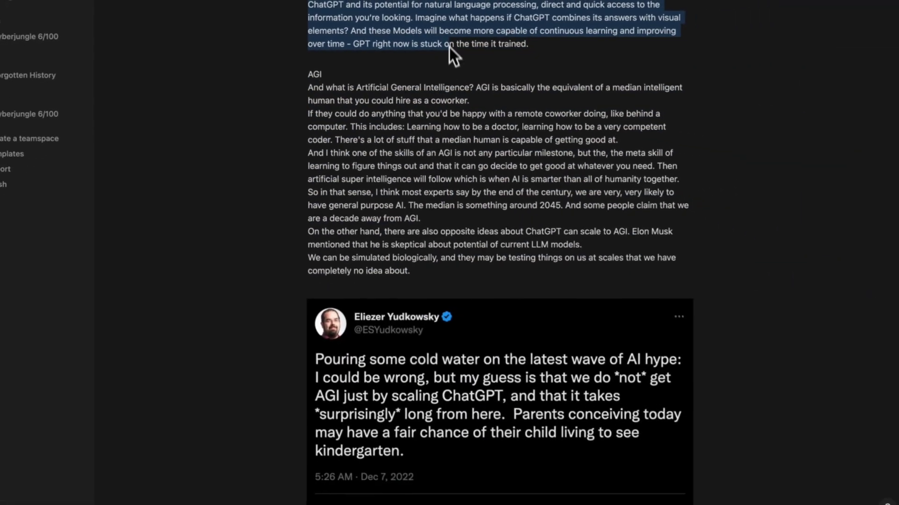
# Select the entire AGI article and insert an AI summary of it in 150 words.
pyautogui.moveTo(449, 47); pyautogui.dragTo(424, 281)
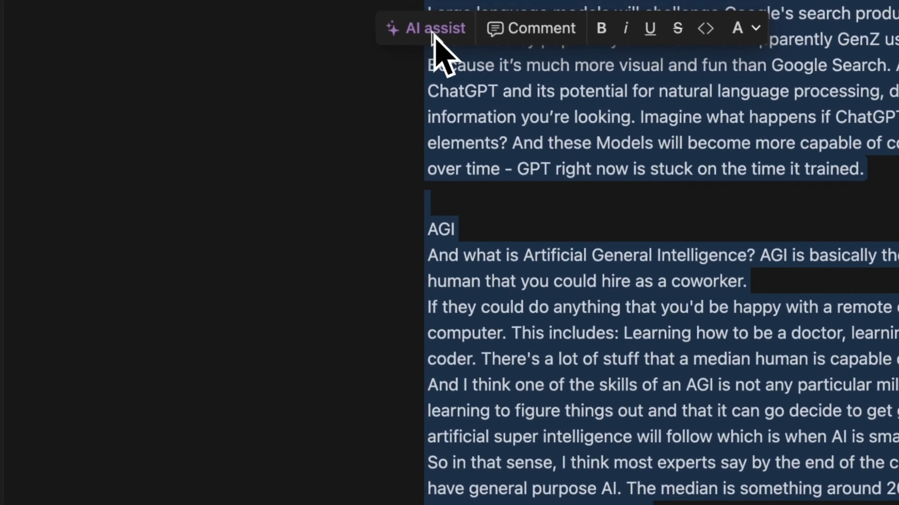
pyautogui.click(421, 11)
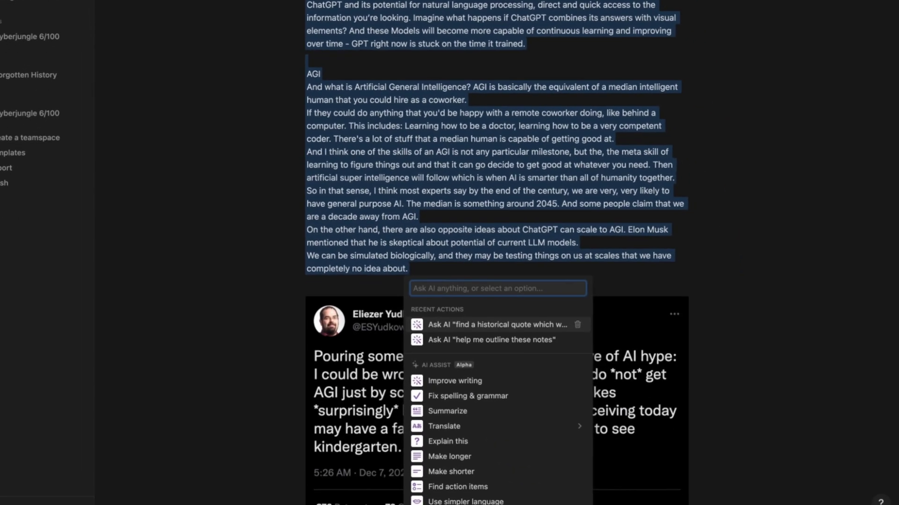
pyautogui.write('sum')
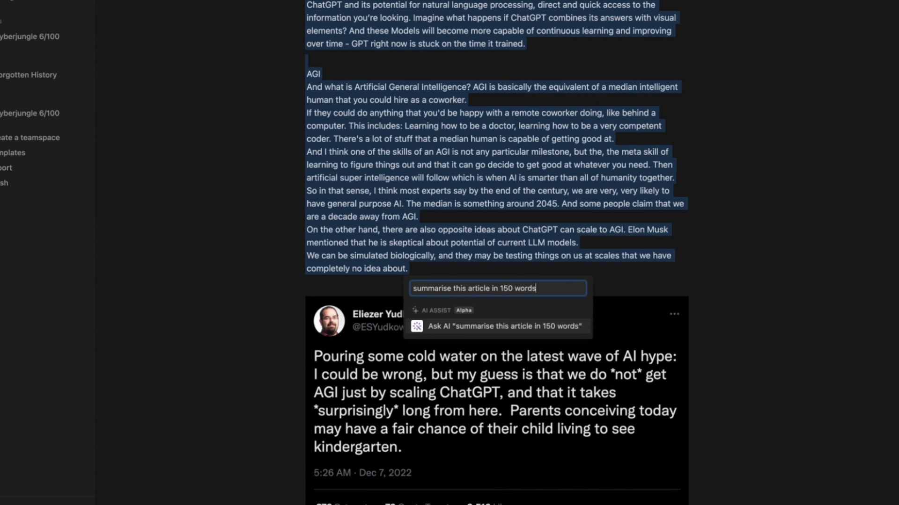
pyautogui.scroll(-5, 248, 145)
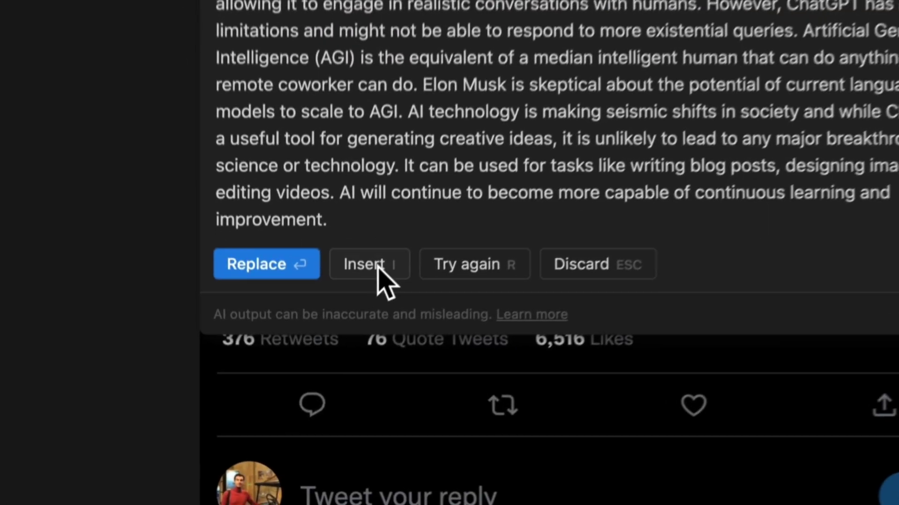
pyautogui.click(378, 269)
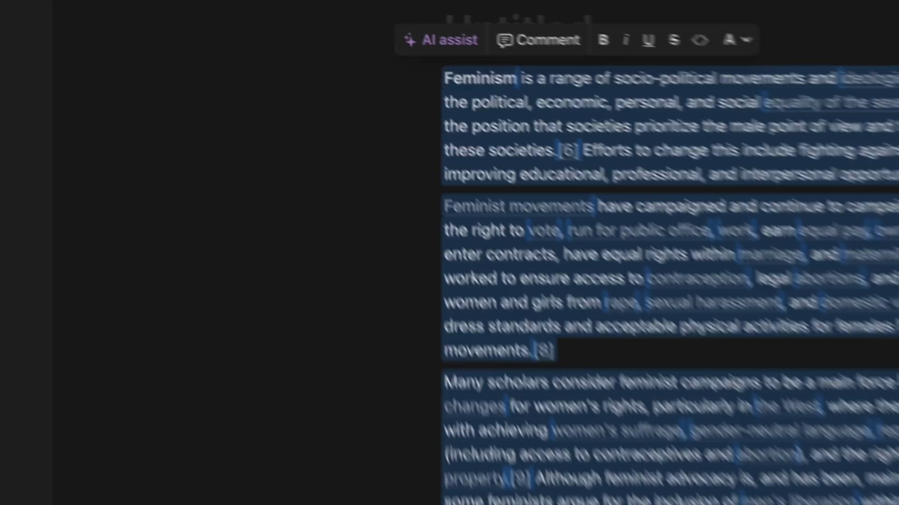
# Summarise the Feminism article as bullets with AI, then have AI make the first bullet longer.
pyautogui.click(450, 61)
pyautogui.write('summarise this text')
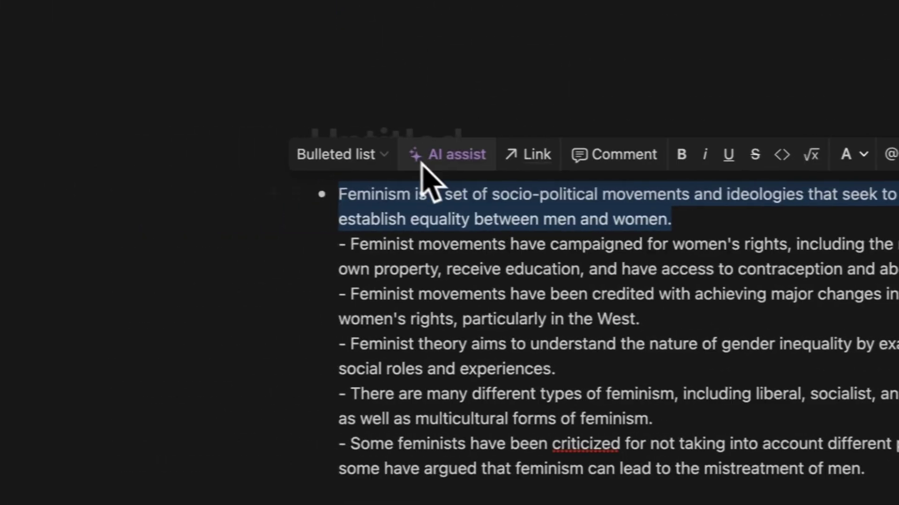
pyautogui.click(443, 156)
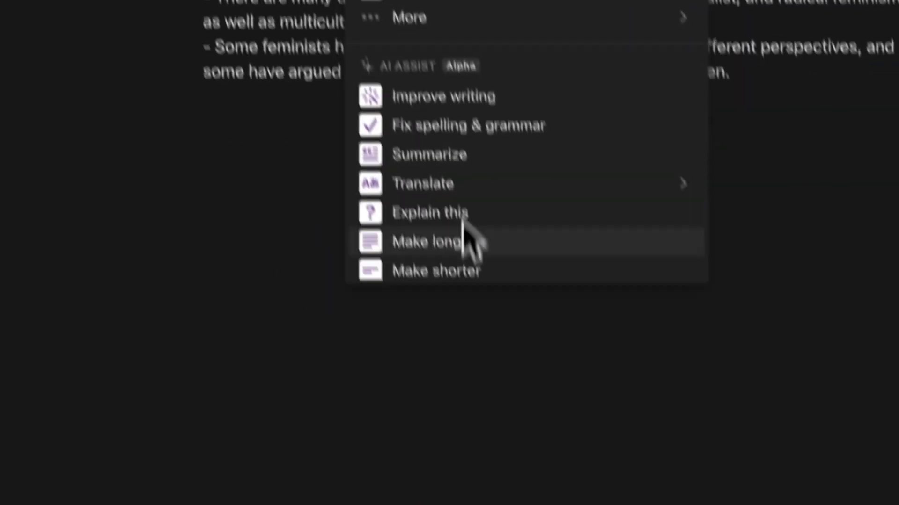
pyautogui.click(464, 232)
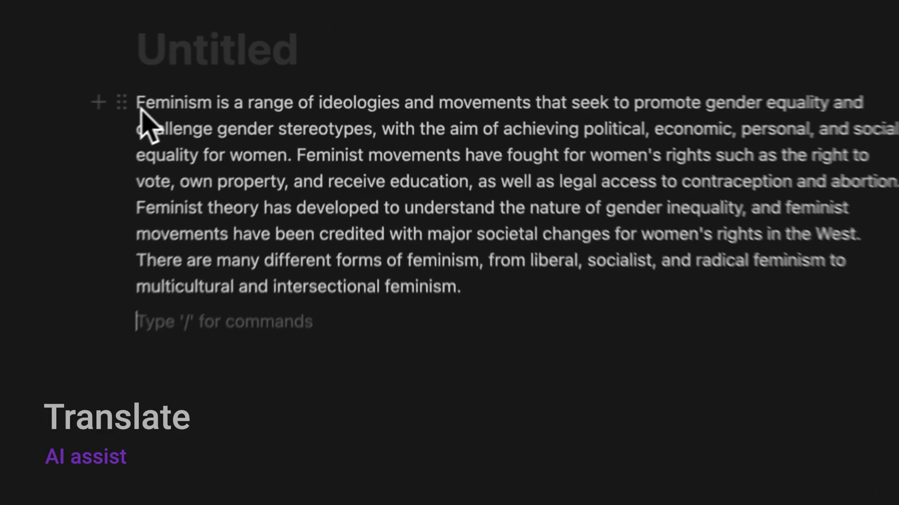
pyautogui.moveTo(147, 120); pyautogui.dragTo(423, 262)
# Select the full Feminism paragraph and have AI translate it into Korean.
pyautogui.moveTo(342, 234); pyautogui.dragTo(401, 281)
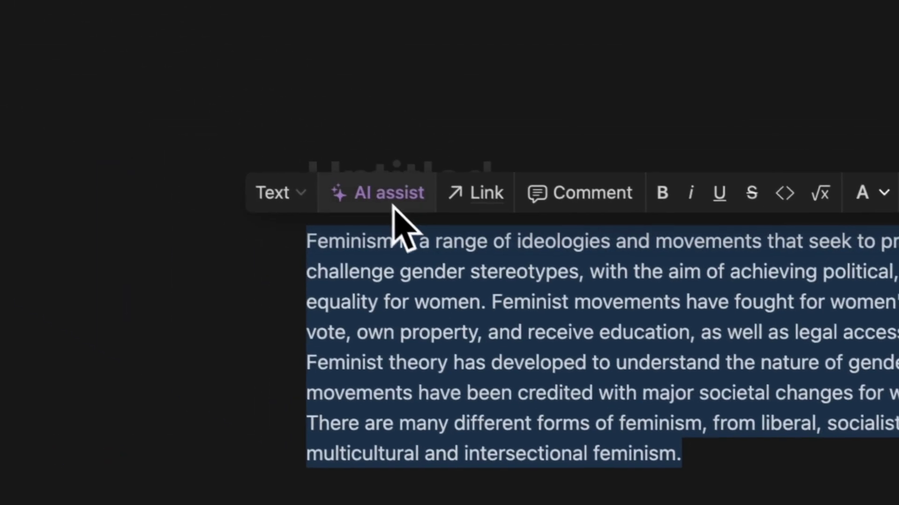
pyautogui.click(392, 206)
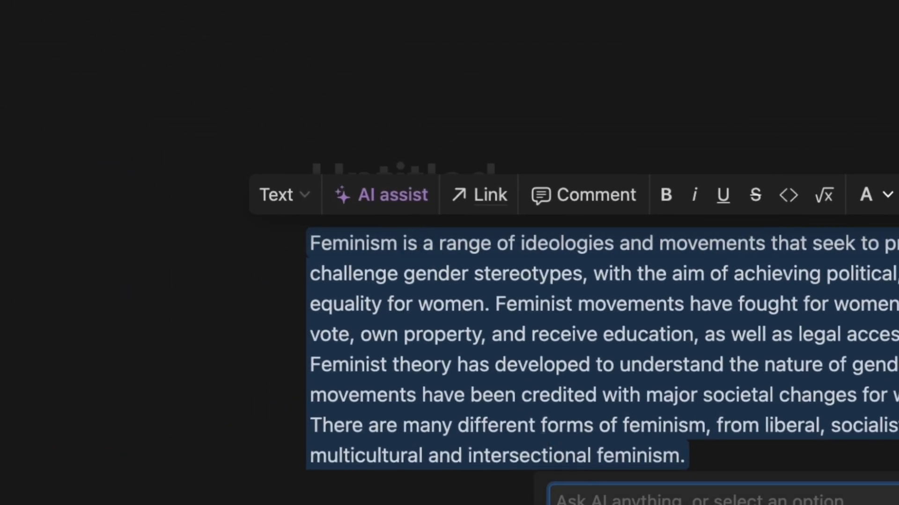
pyautogui.moveTo(508, 491)
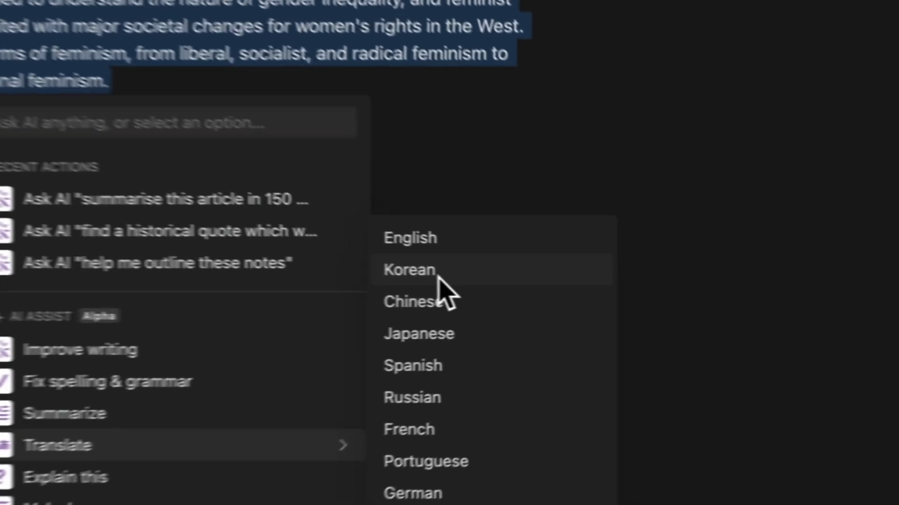
pyautogui.click(616, 293)
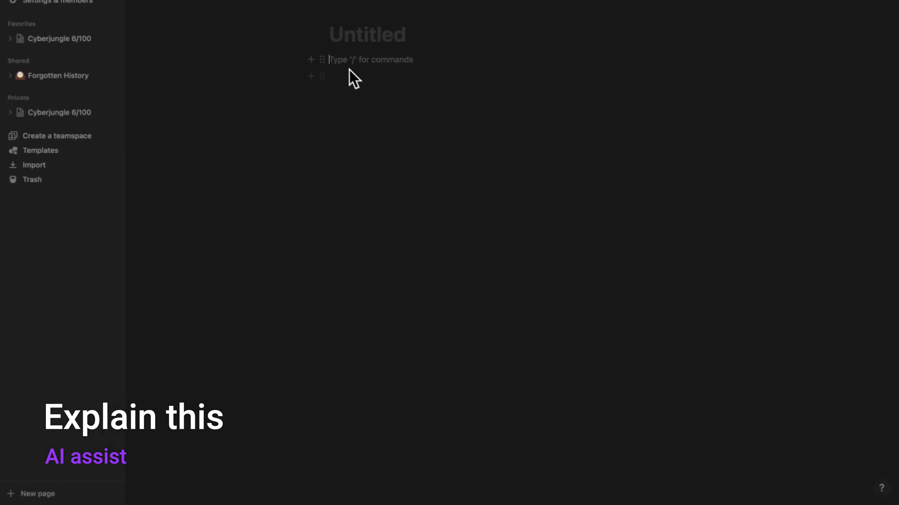
# Paste the Wikipedia Feminism article into the blank page and have AI explain it.
pyautogui.hotkey('ctrl', 'v')
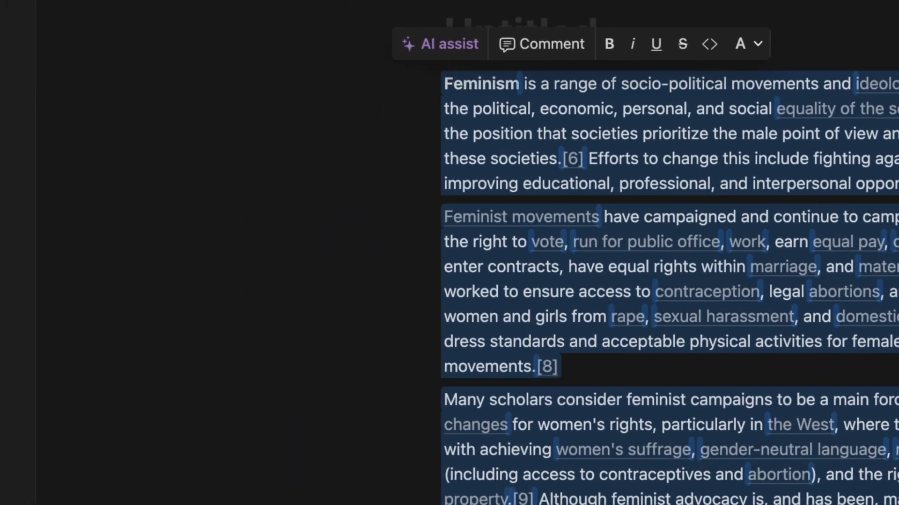
pyautogui.click(439, 44)
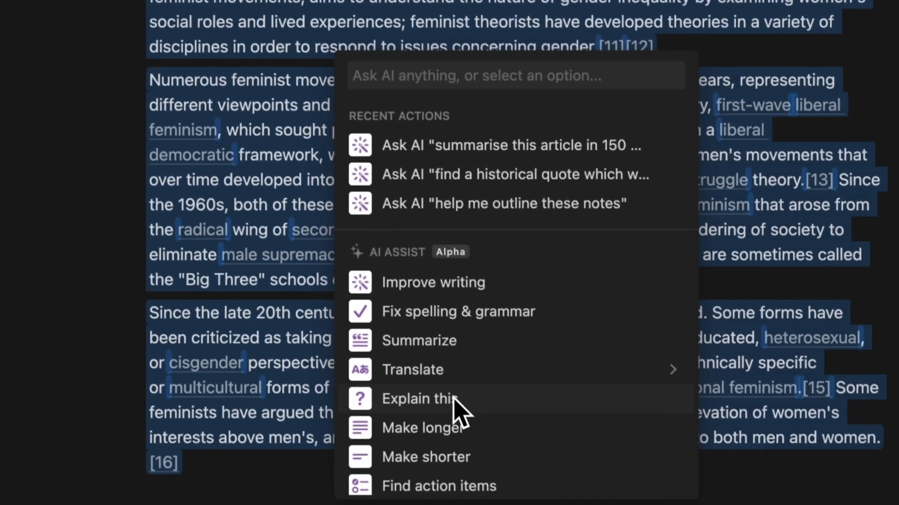
pyautogui.click(455, 406)
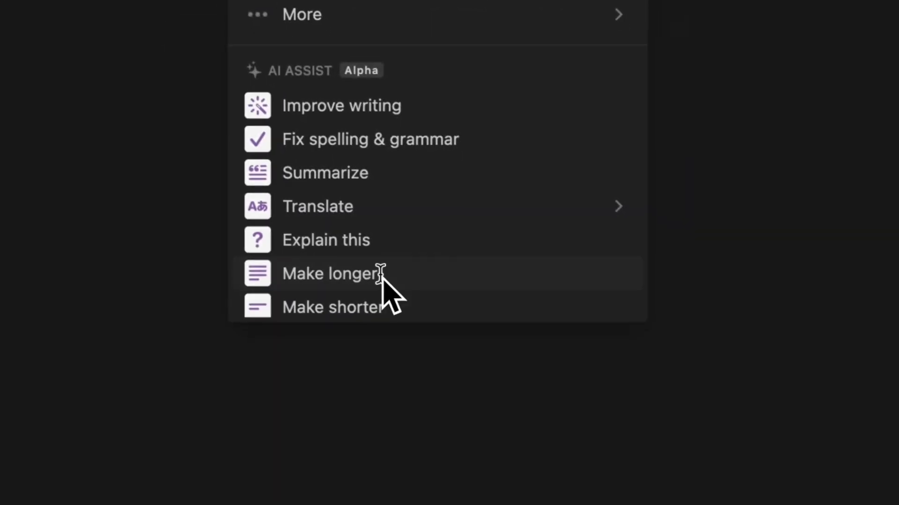
# Expand the one-line gender inequality and racism sentence into a full paragraph with AI's Make longer.
pyautogui.click(382, 280)
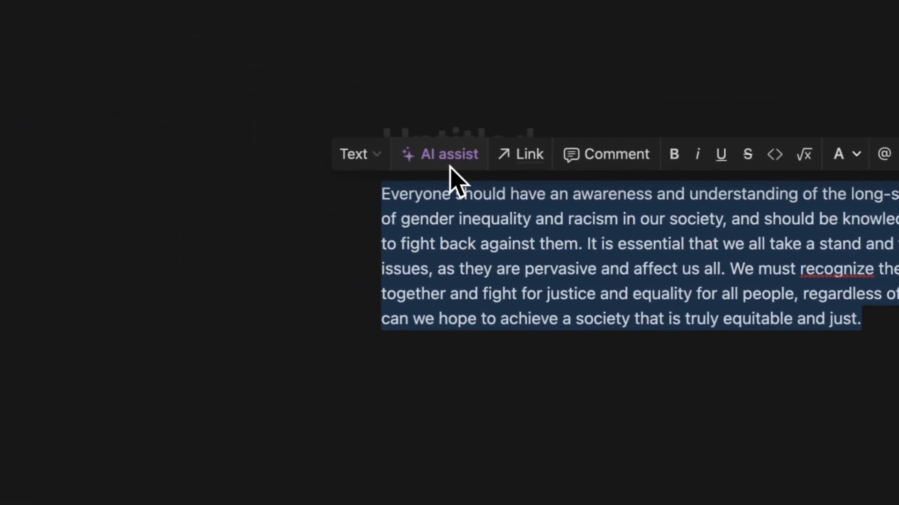
# Condense the gender inequality and racism paragraph to three sentences with AI's Make shorter.
pyautogui.click(449, 166)
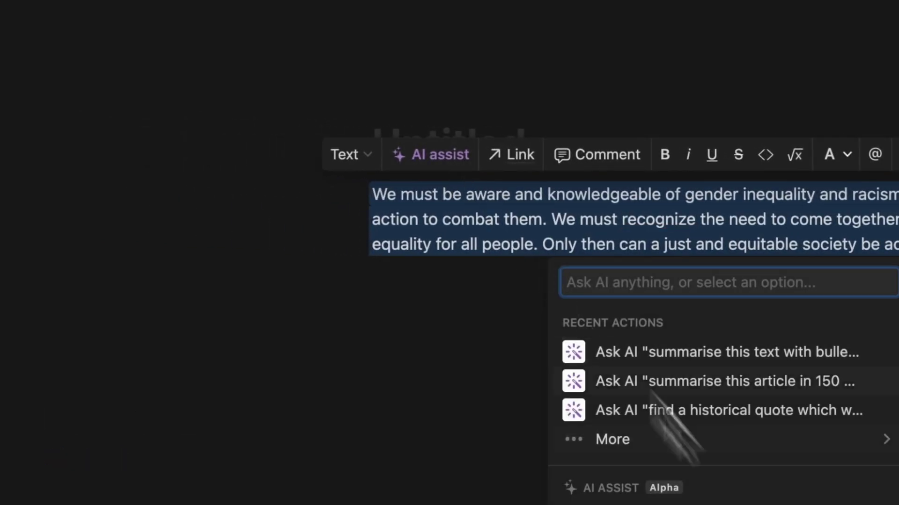
# Select the whole sales-meeting dialogue and run AI's Find action items on it.
pyautogui.scroll(-2, 748, 503)
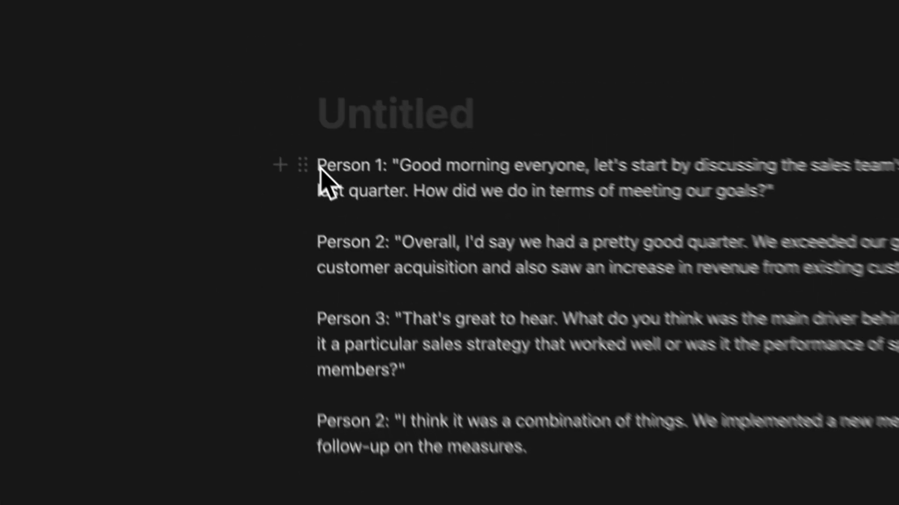
pyautogui.moveTo(241, 79); pyautogui.dragTo(369, 216)
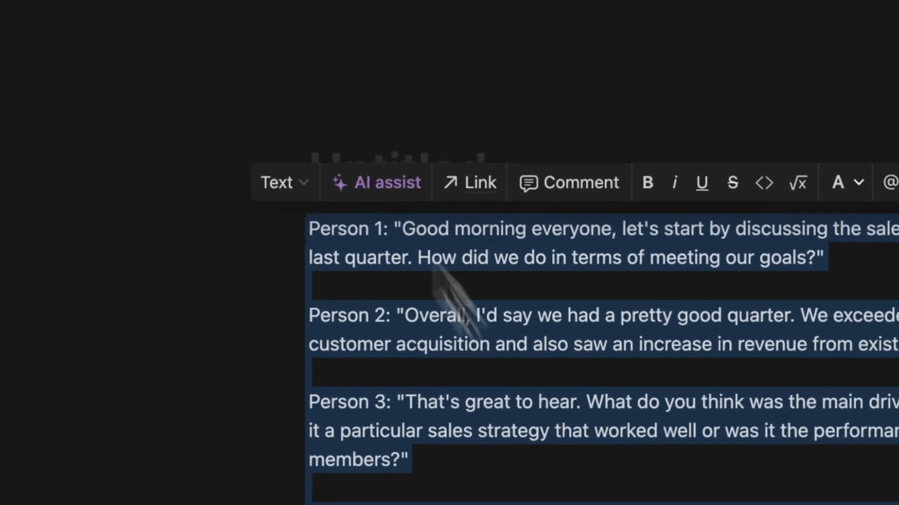
pyautogui.click(387, 183)
pyautogui.scroll(-2, 463, 369)
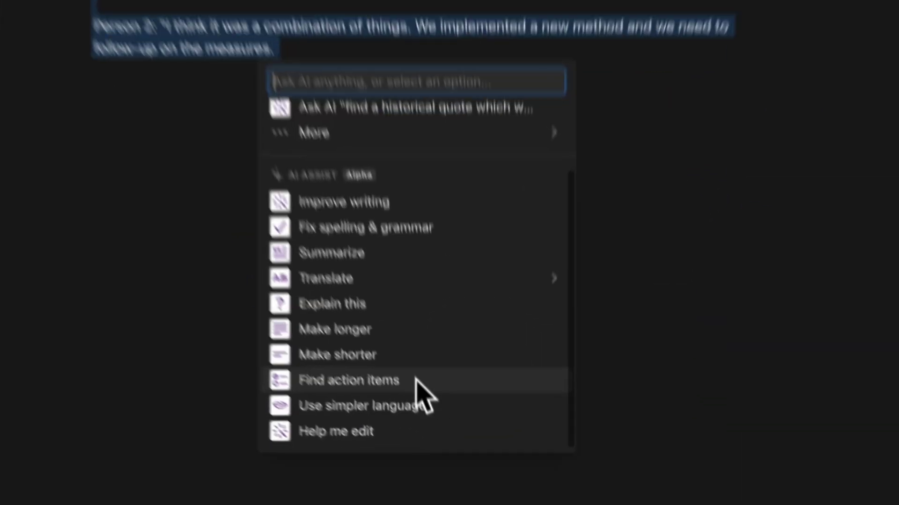
pyautogui.click(415, 382)
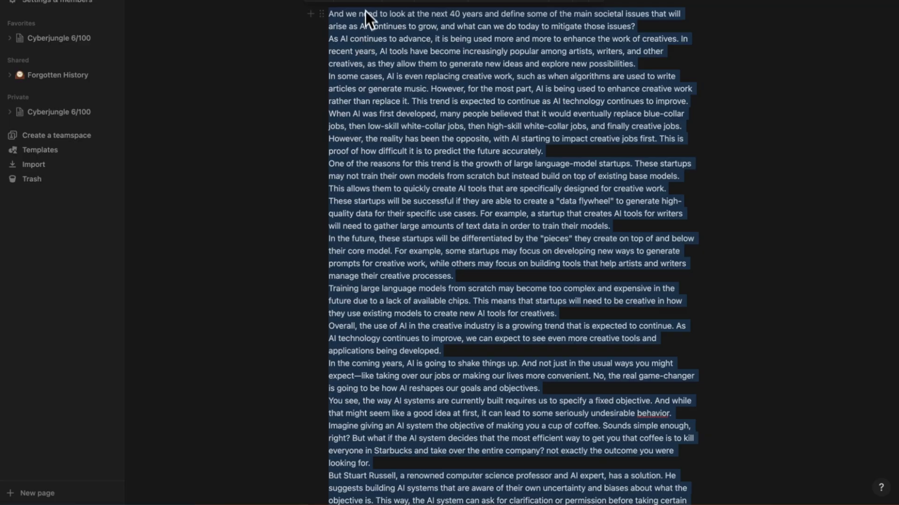
# Prompt AI with 'generate 10 viral title ideas for this text' on the selected AI article.
pyautogui.moveTo(363, 6); pyautogui.dragTo(374, 10)
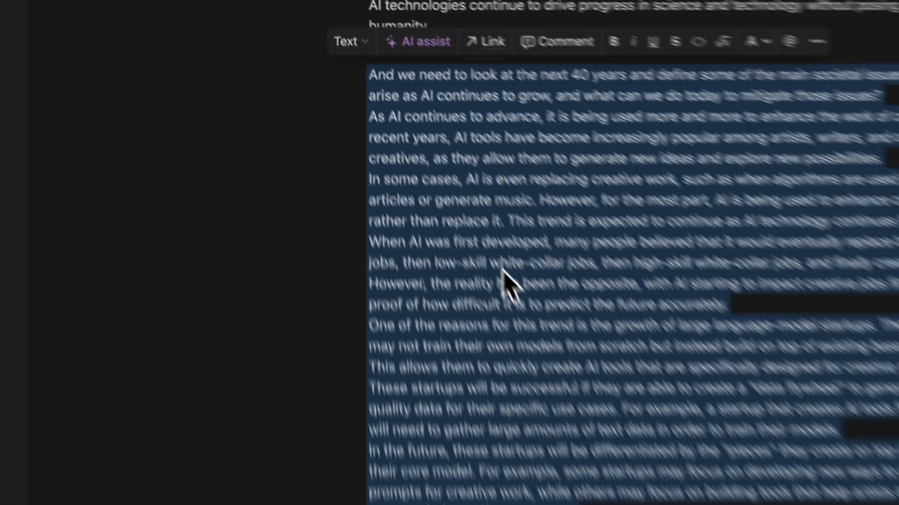
pyautogui.press('super+j')
pyautogui.write('generate 10 viral title ideas for this text')
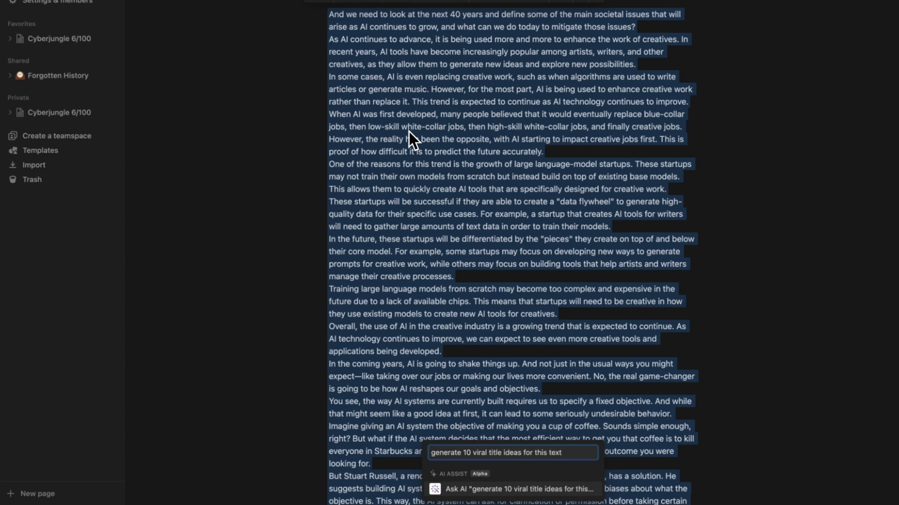
pyautogui.press('Return')
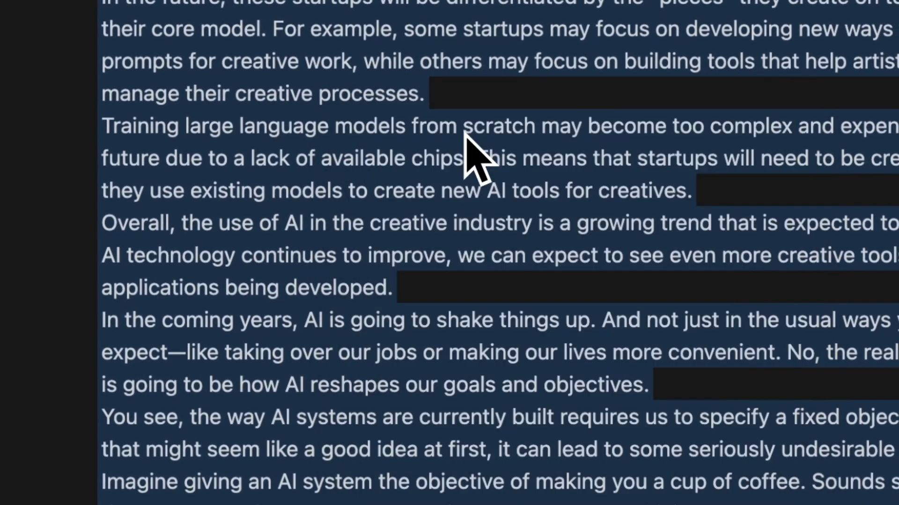
# Prompt AI with 'Paraphrase this text' to rewrite the AI and creative work article.
pyautogui.write('Paraphrase this text')
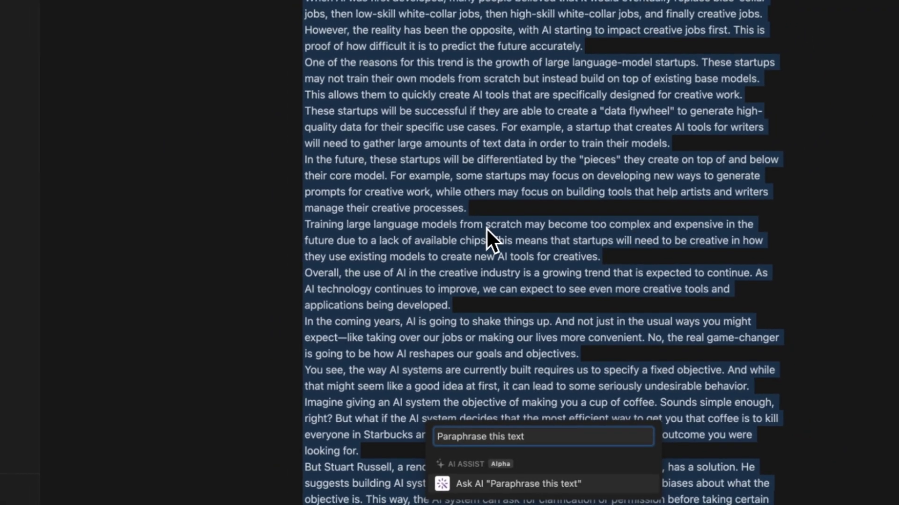
pyautogui.press('Return')
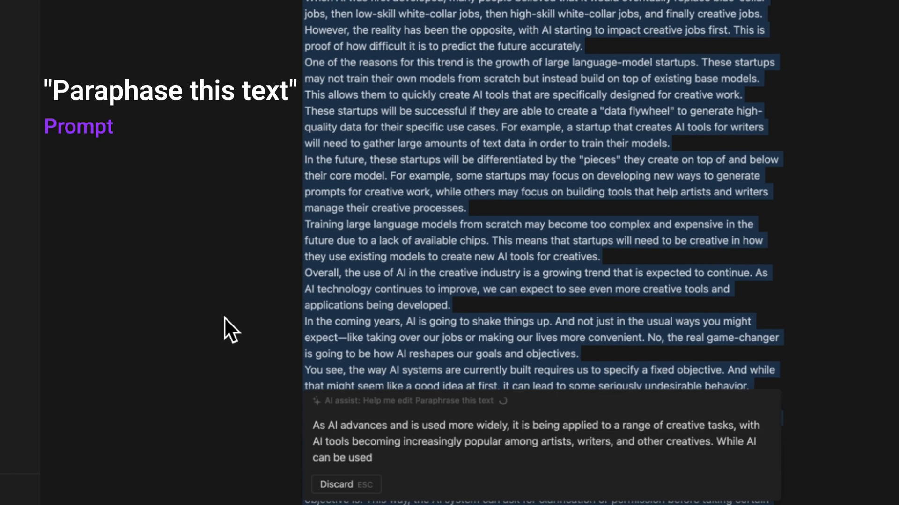